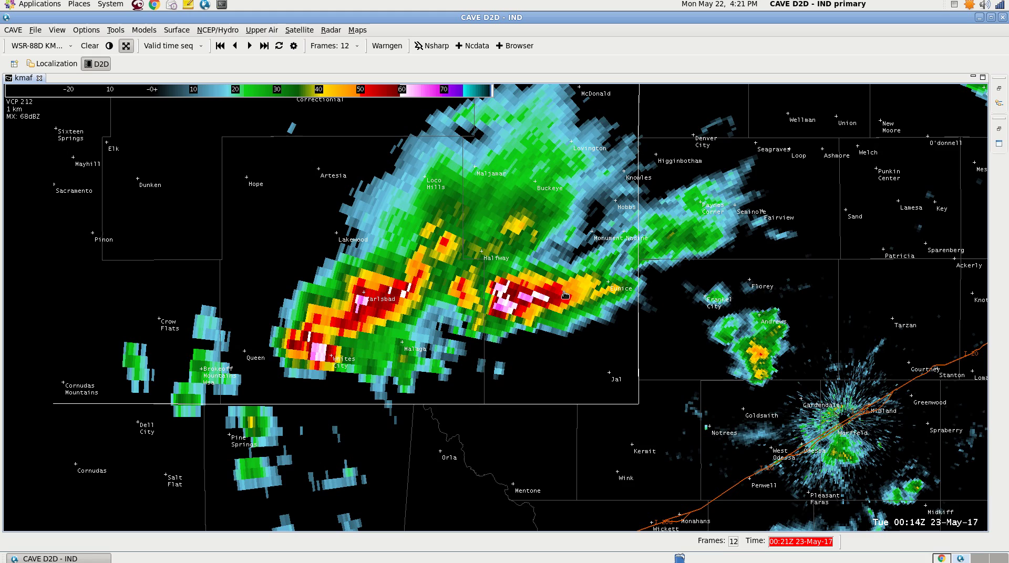
# Zoom the KMAF map in on the storm line between Carlsbad and Eunice
pyautogui.scroll(1, 505, 312)
pyautogui.scroll(2, 505, 313)
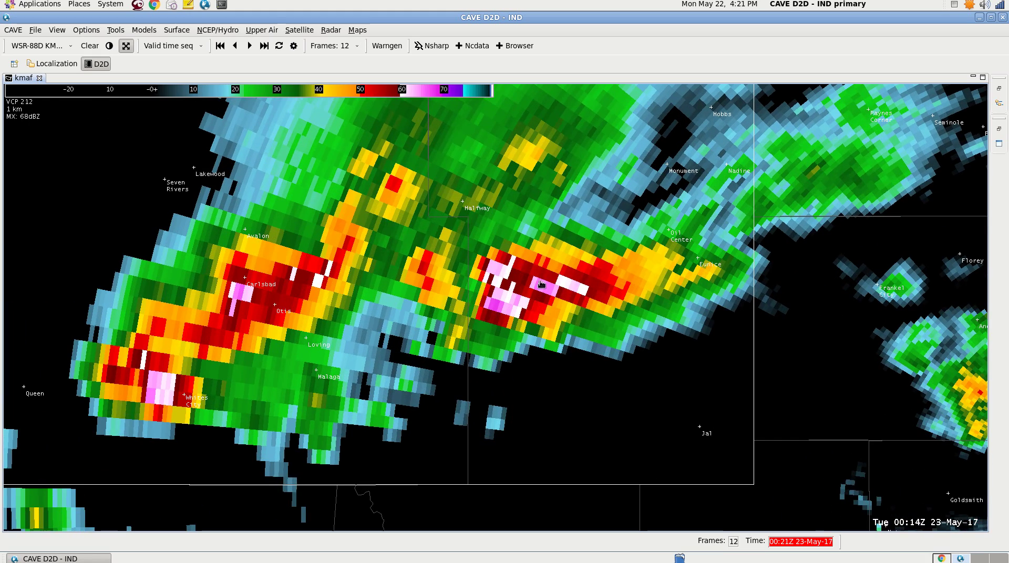
pyautogui.scroll(-3, 493, 271)
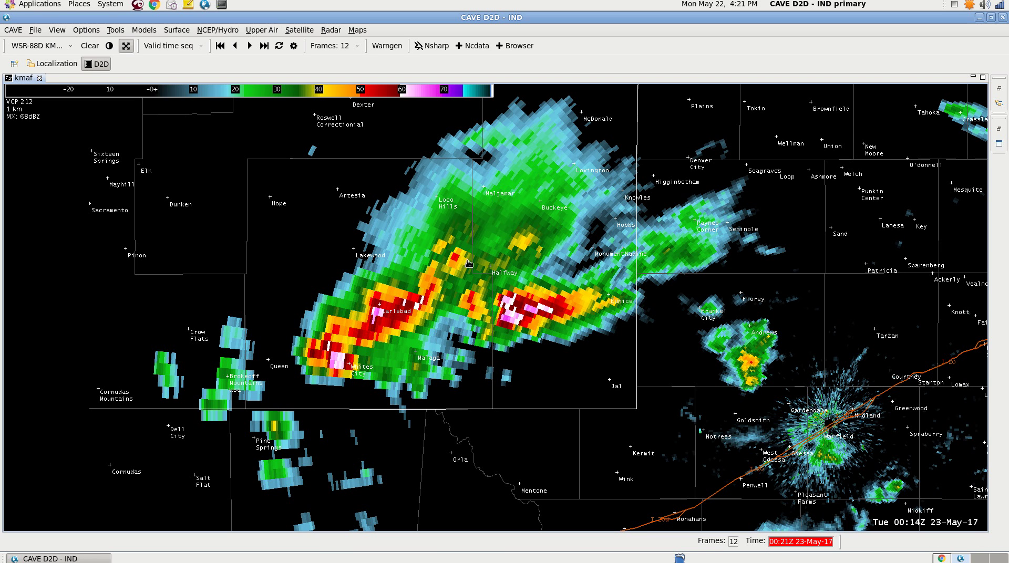
pyautogui.scroll(2, 526, 323)
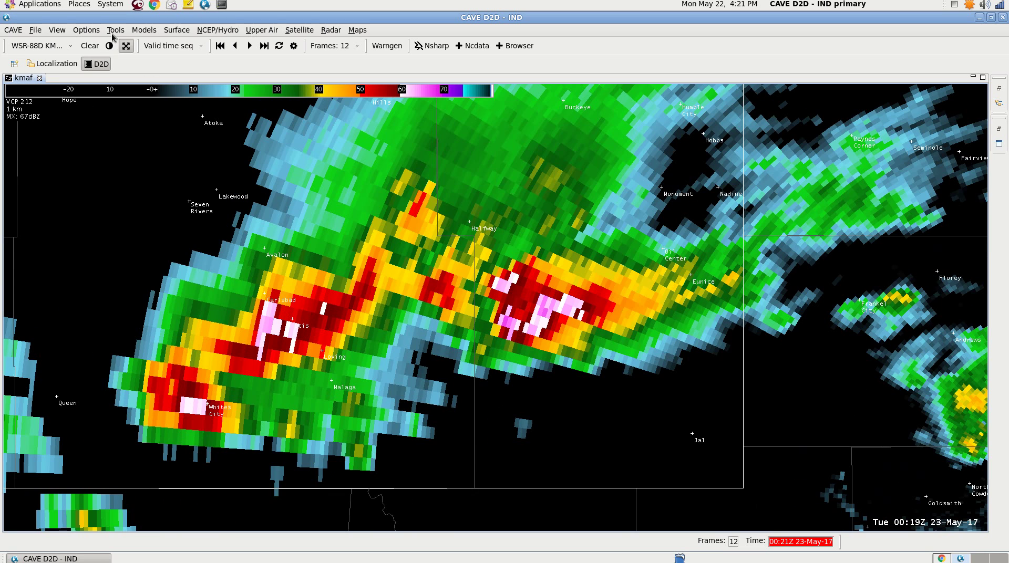
# Load the Distance Speed tool in point mode and move its settings dialog aside
pyautogui.click(113, 31)
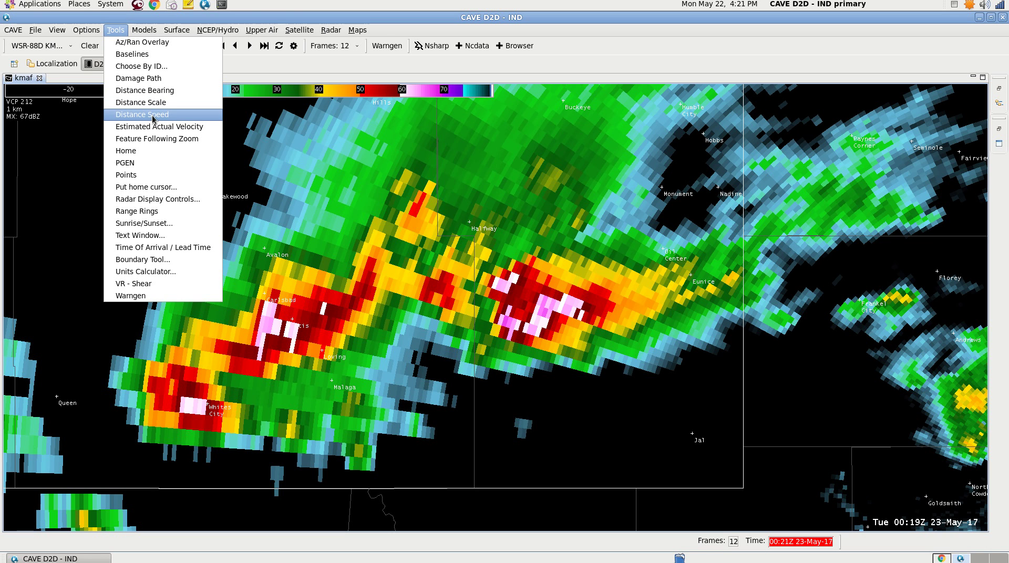
pyautogui.click(192, 114)
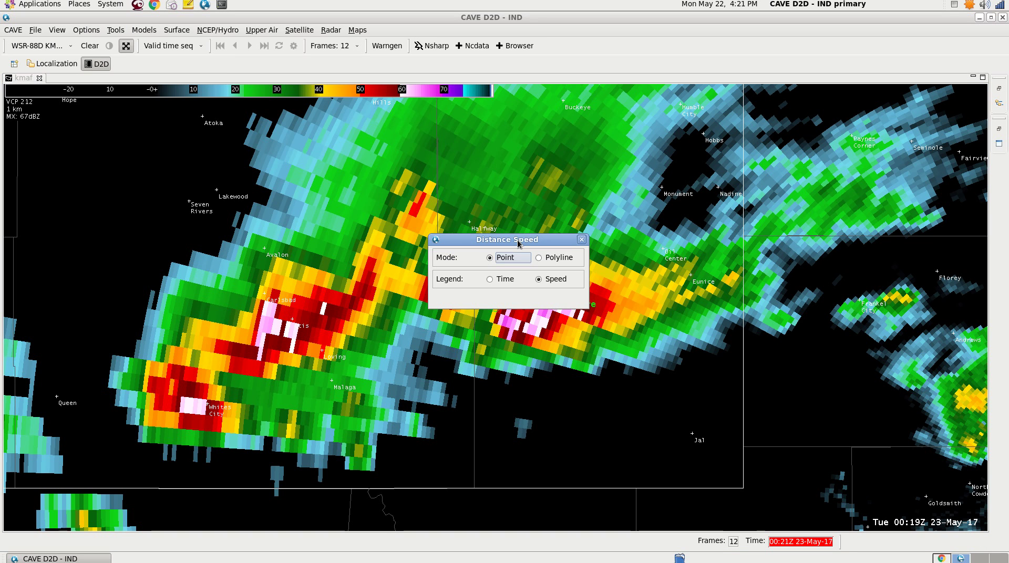
pyautogui.moveTo(518, 240); pyautogui.dragTo(141, 91)
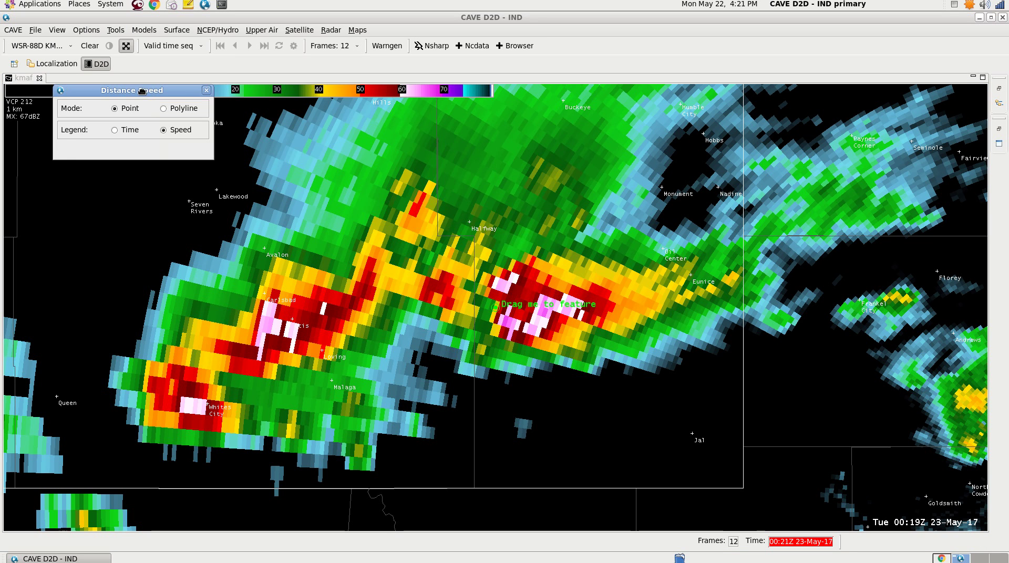
pyautogui.click(500, 314)
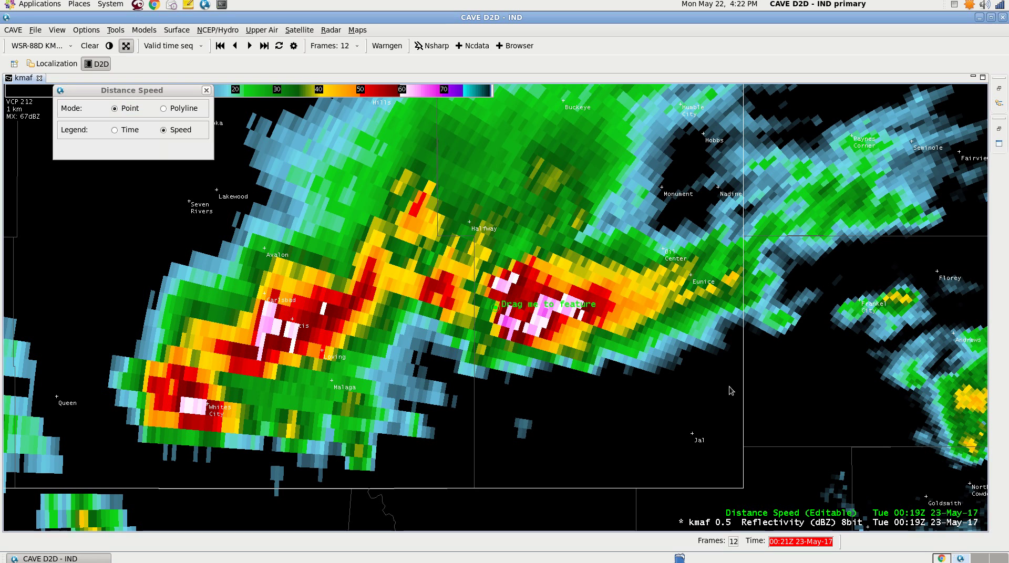
# Change the Distance Speed color to white and drag the marker onto the Eunice storm
pyautogui.rightClick(797, 517)
pyautogui.moveTo(851, 390)
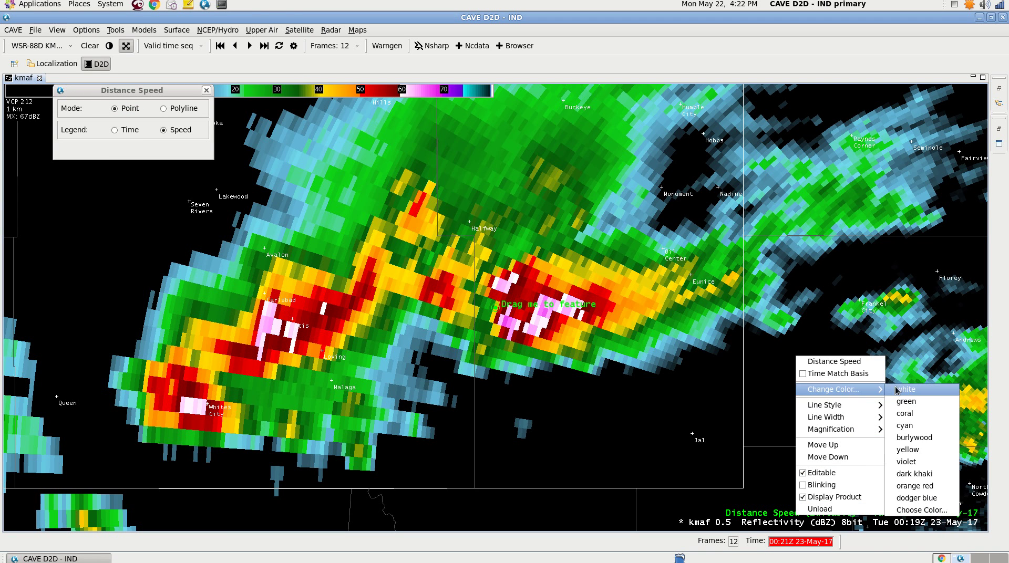
pyautogui.click(899, 390)
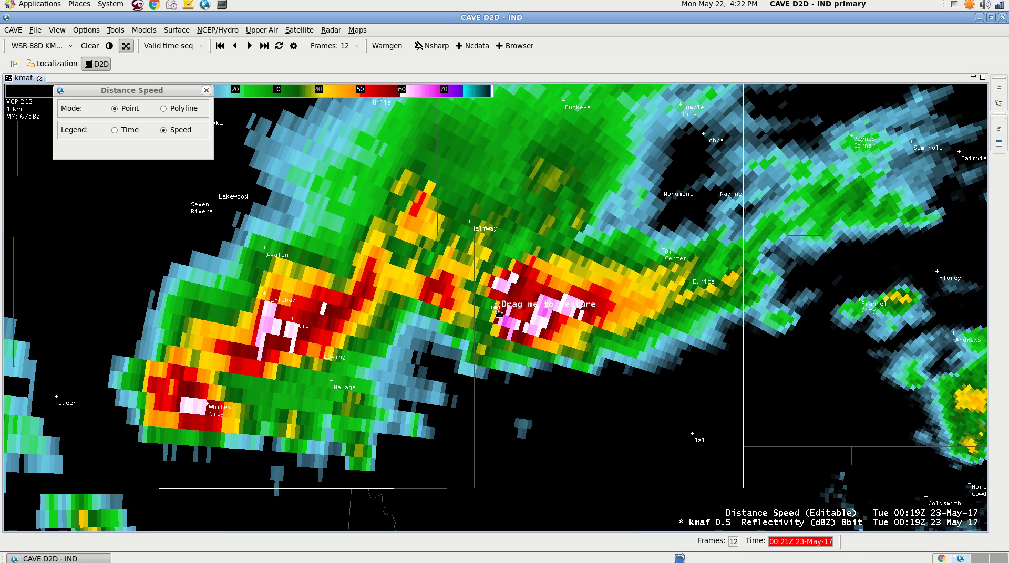
pyautogui.moveTo(496, 309)
pyautogui.mouseDown()
pyautogui.moveTo(535, 310)
pyautogui.moveTo(538, 324)
pyautogui.mouseUp()
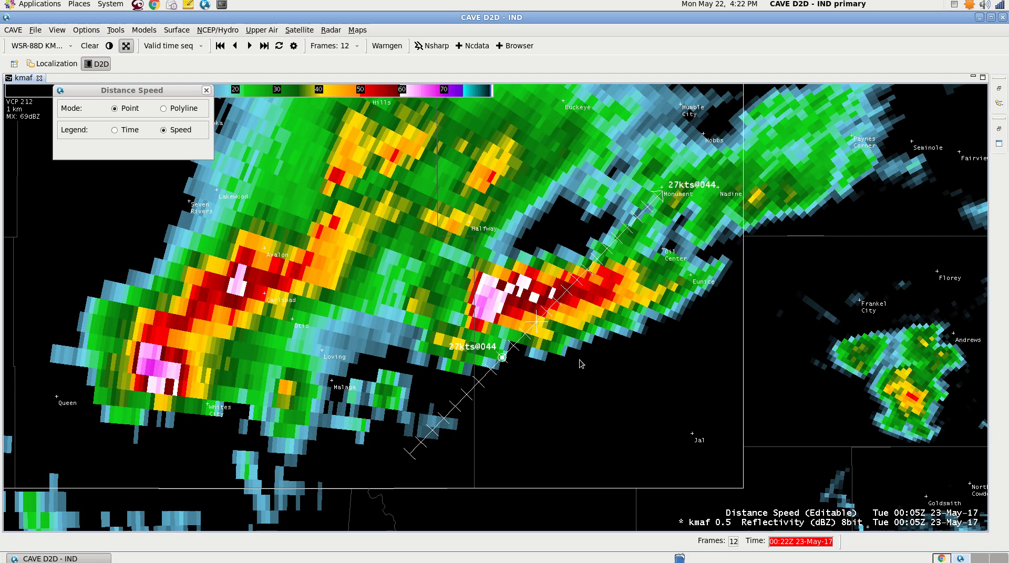
# Swing the track end to match storm motion so it reads 27kts@101, then show the latest frame
pyautogui.moveTo(495, 332); pyautogui.dragTo(487, 315)
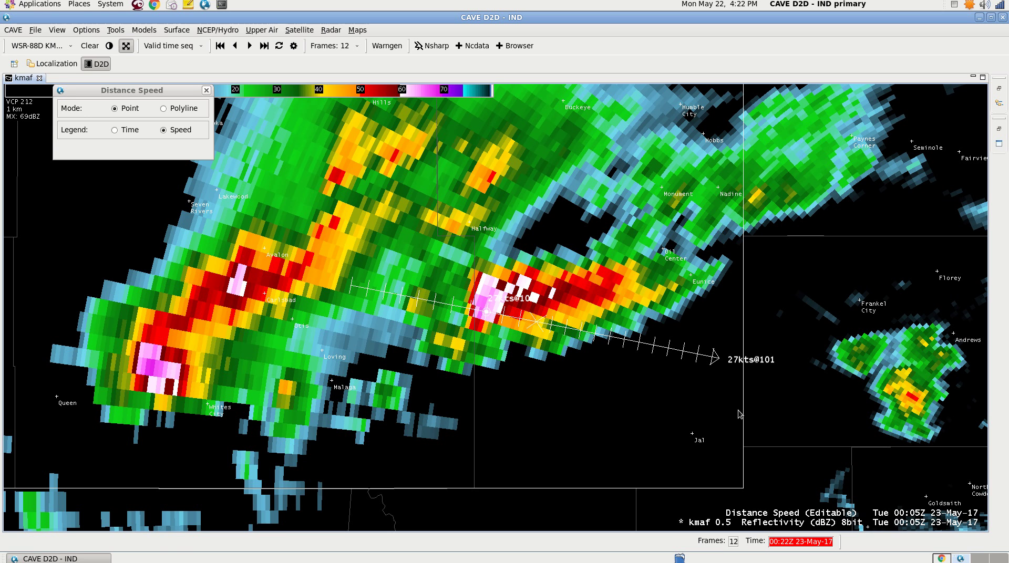
pyautogui.hotkey('ctrl', 'l')
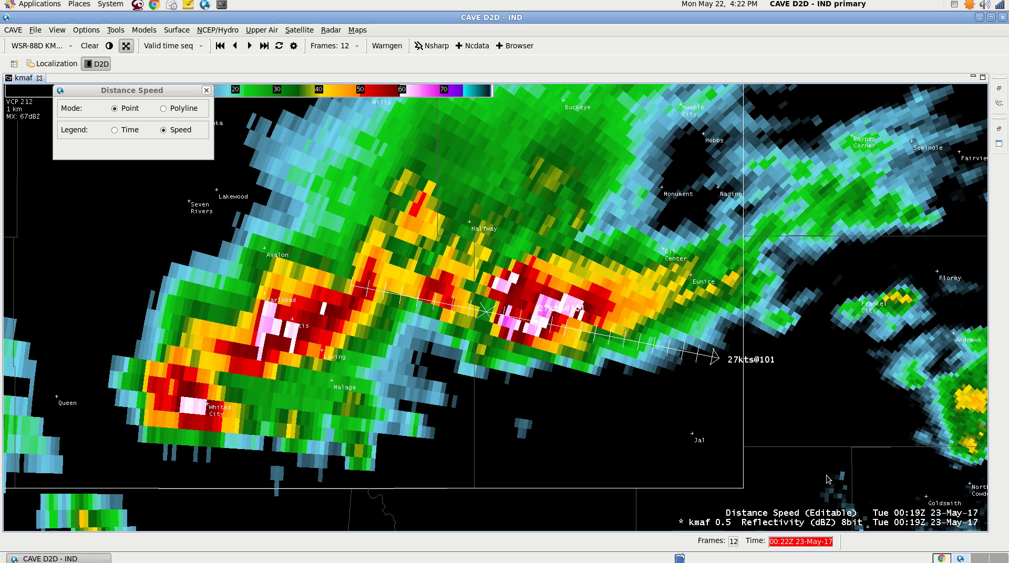
# Unload the 27kts@101 Distance Speed track and its legend from the display
pyautogui.rightClick(827, 517)
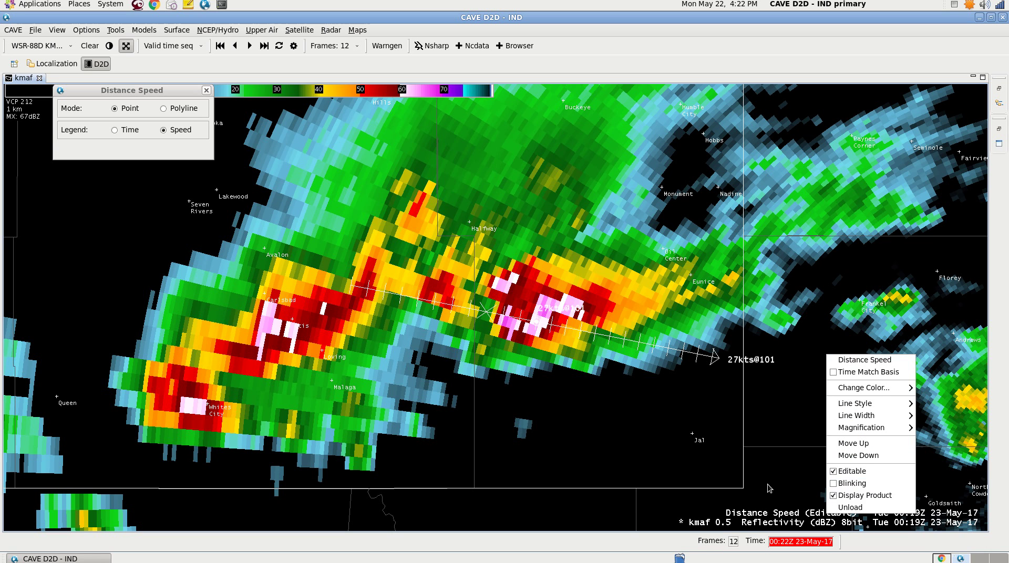
pyautogui.click(857, 508)
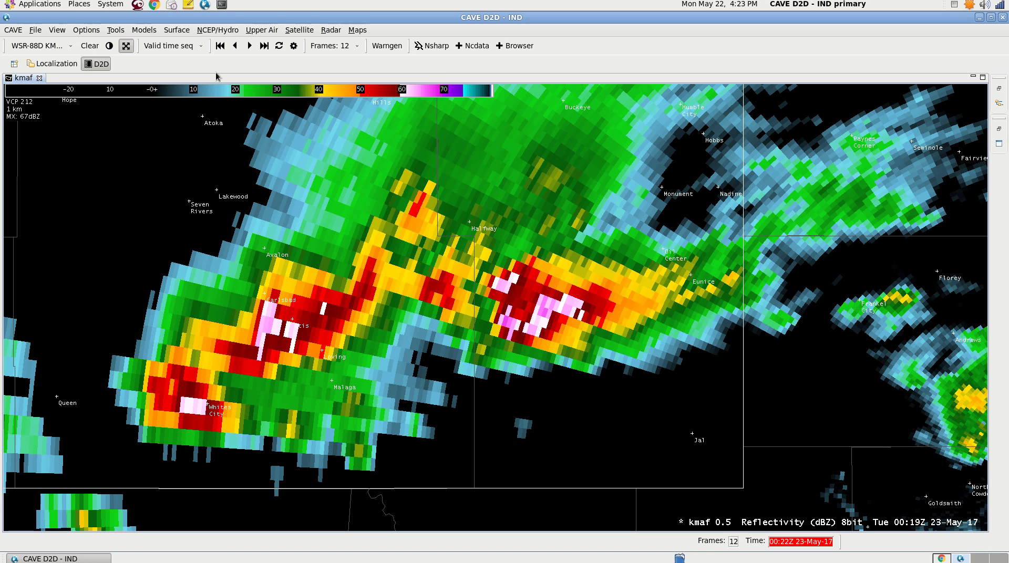
pyautogui.click(116, 30)
pyautogui.click(154, 116)
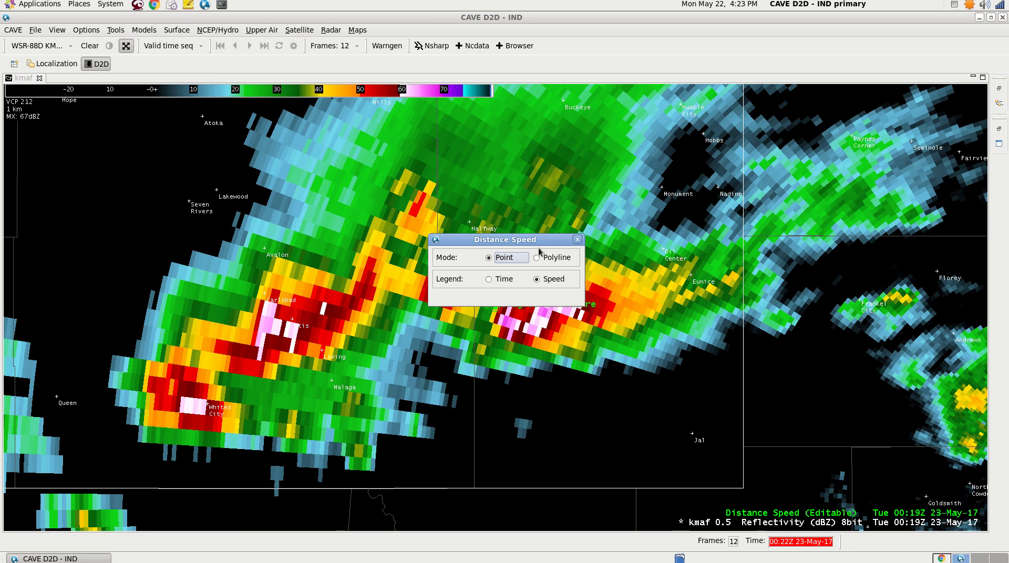
pyautogui.moveTo(494, 311); pyautogui.dragTo(494, 310)
pyautogui.rightClick(843, 517)
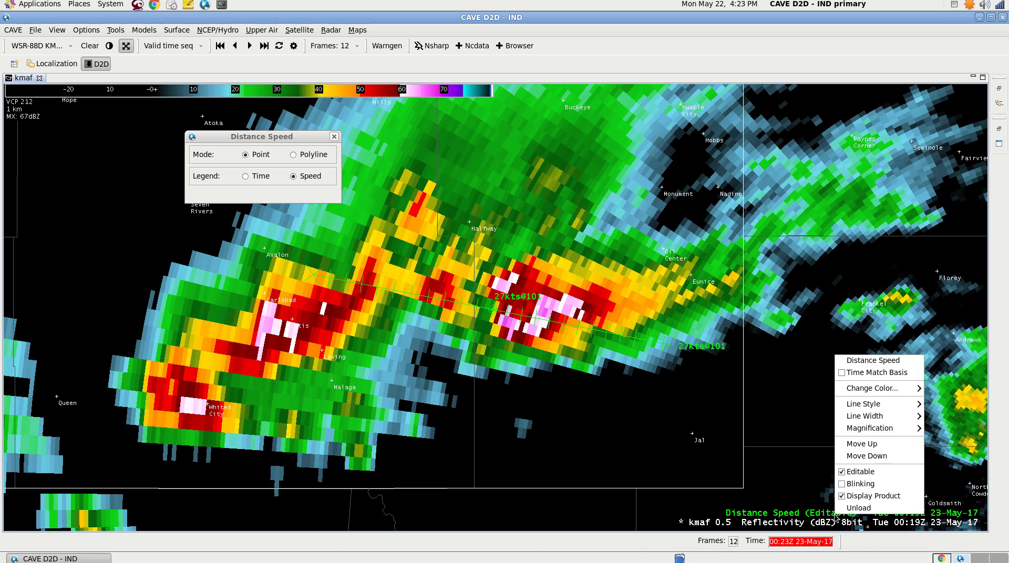
pyautogui.click(850, 508)
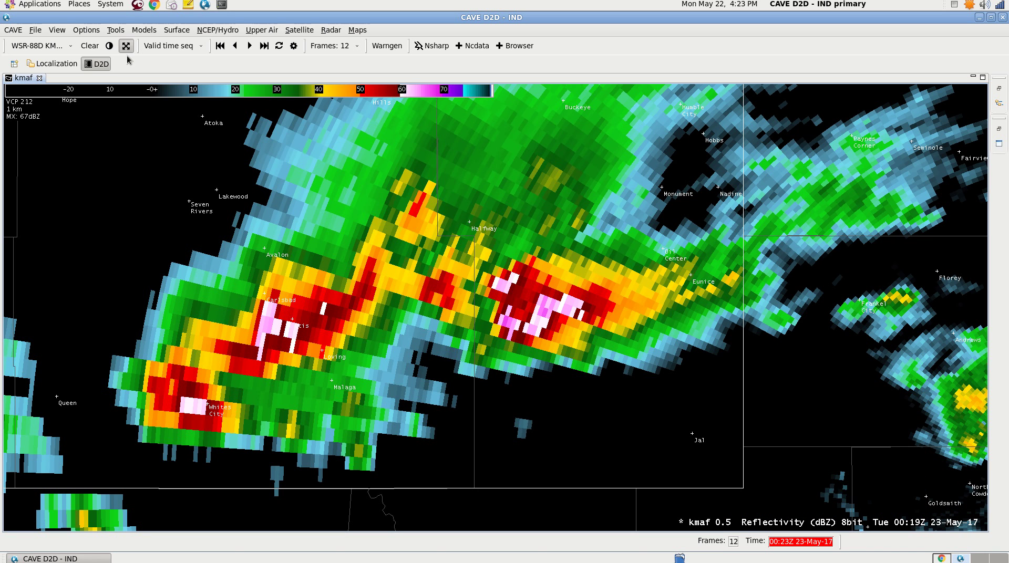
# Load Distance Speed in Polyline mode and lay it across the southern storms, reading 47kts@272
pyautogui.click(116, 30)
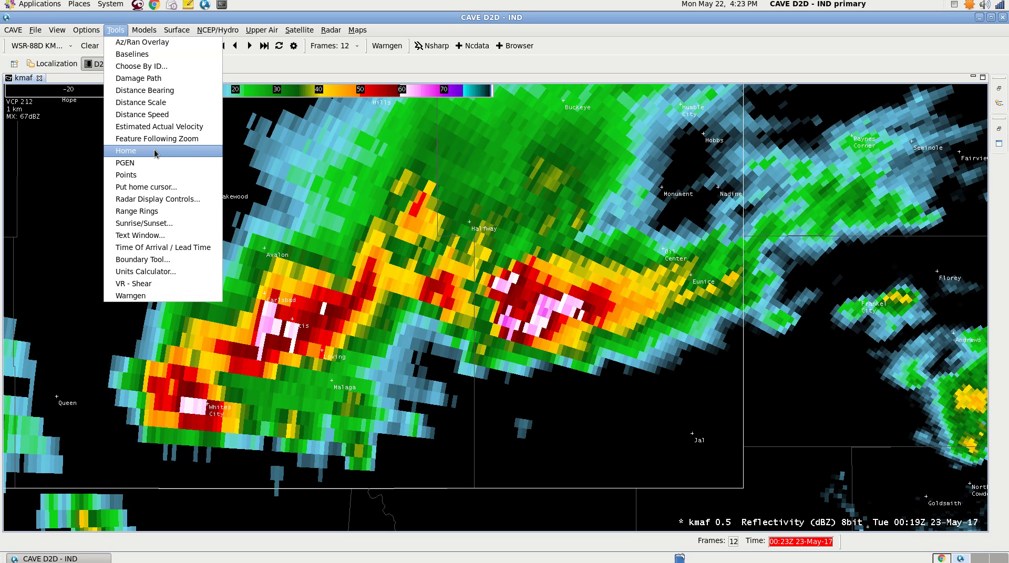
pyautogui.click(144, 114)
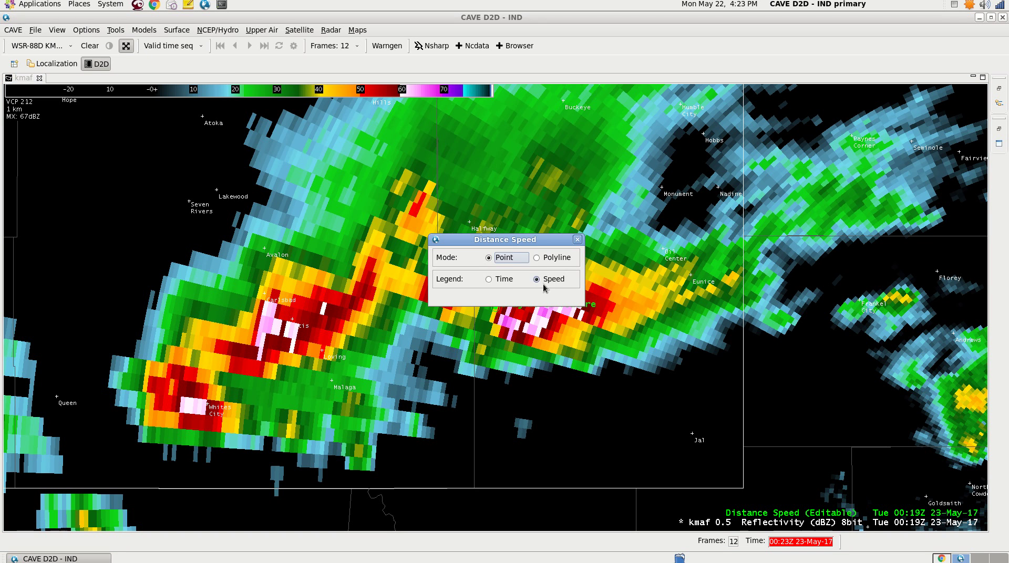
pyautogui.click(536, 258)
pyautogui.moveTo(532, 244); pyautogui.dragTo(612, 298)
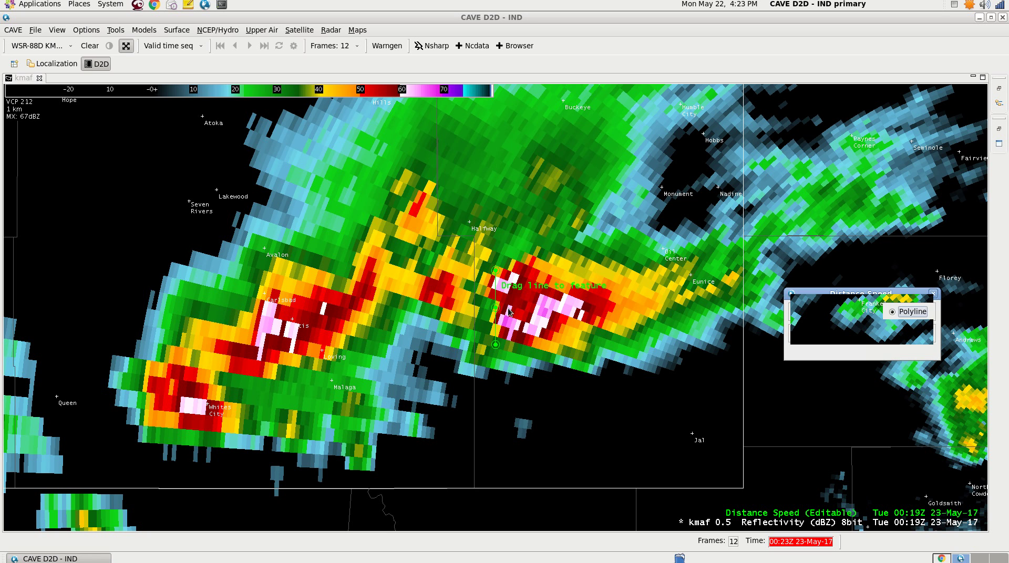
pyautogui.moveTo(495, 323); pyautogui.dragTo(448, 356)
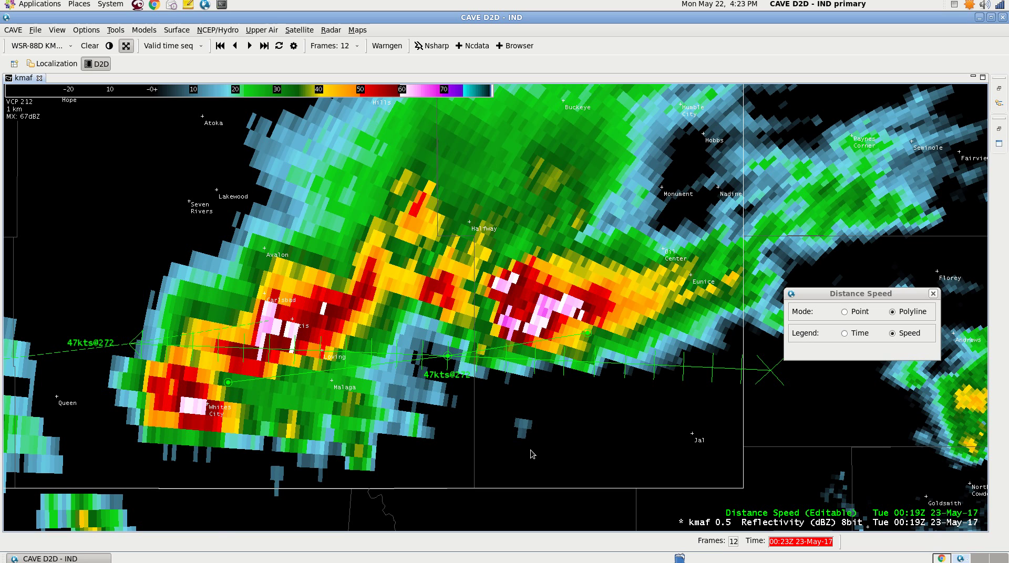
pyautogui.press('Left')
pyautogui.press('Left')
pyautogui.press('Left')
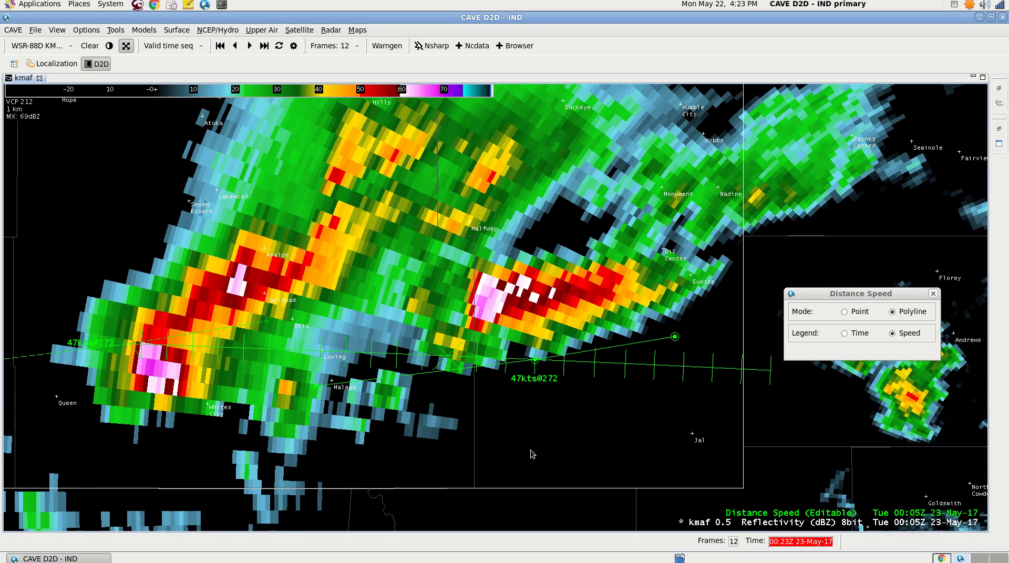
# Drag the polyline nodes onto the storm positions across frames until it reads 38kts@110 toward Jal
pyautogui.press('Left')
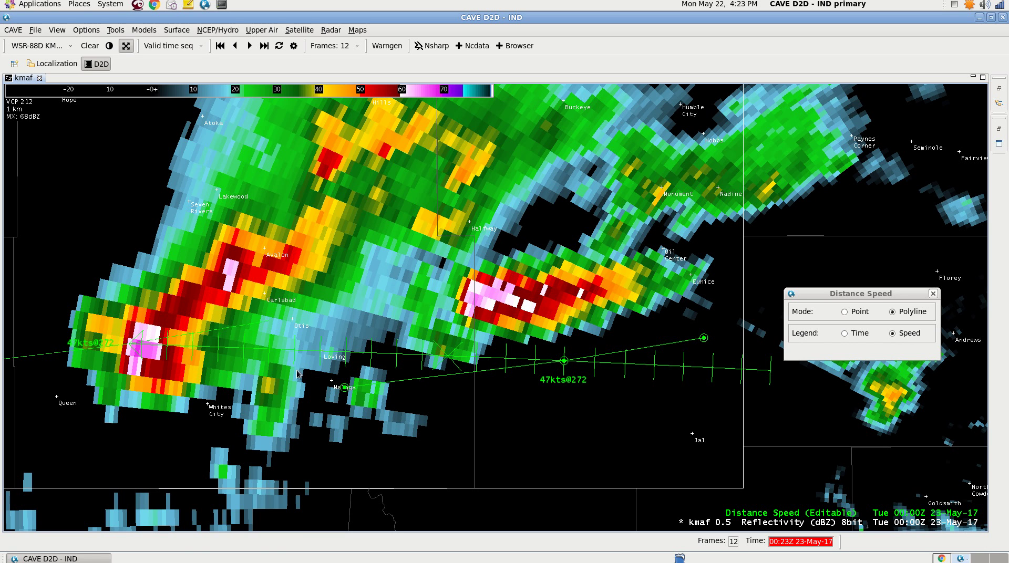
pyautogui.moveTo(513, 373); pyautogui.dragTo(467, 316)
pyautogui.moveTo(588, 386); pyautogui.dragTo(589, 389)
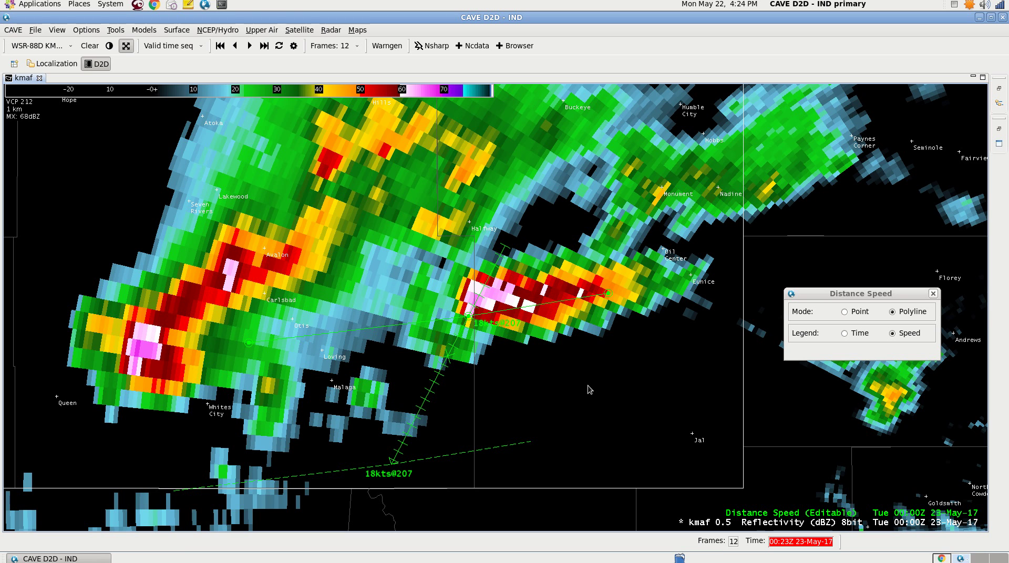
pyautogui.moveTo(416, 323); pyautogui.dragTo(317, 342)
pyautogui.press('Right')
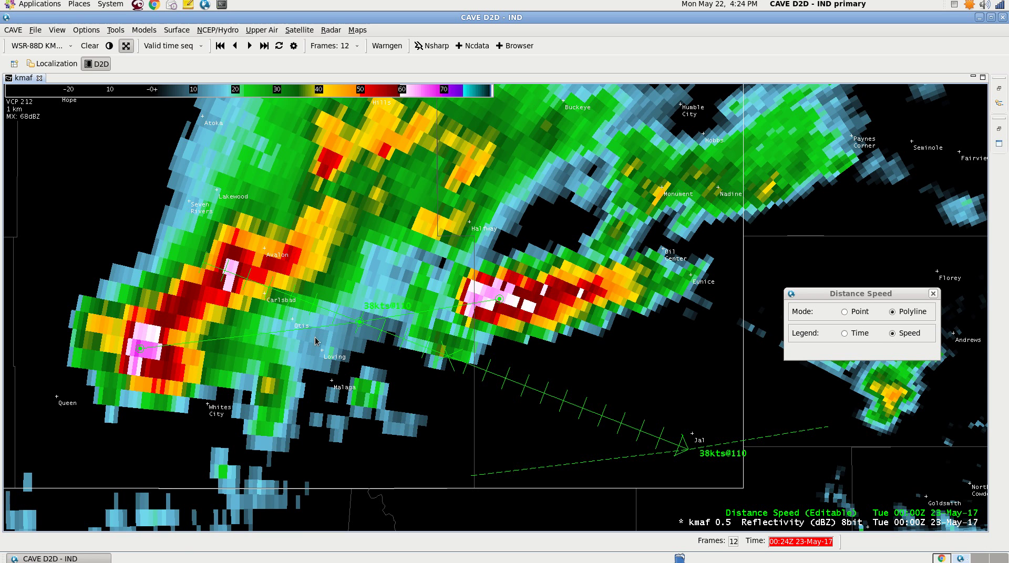